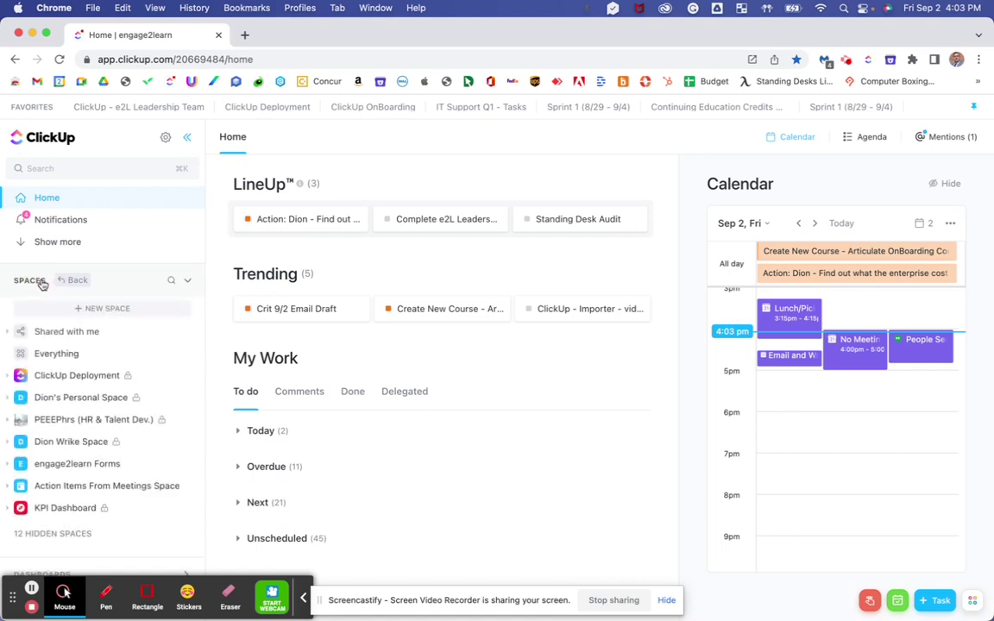
{"action": "left_click", "coordinate": [74, 310]}
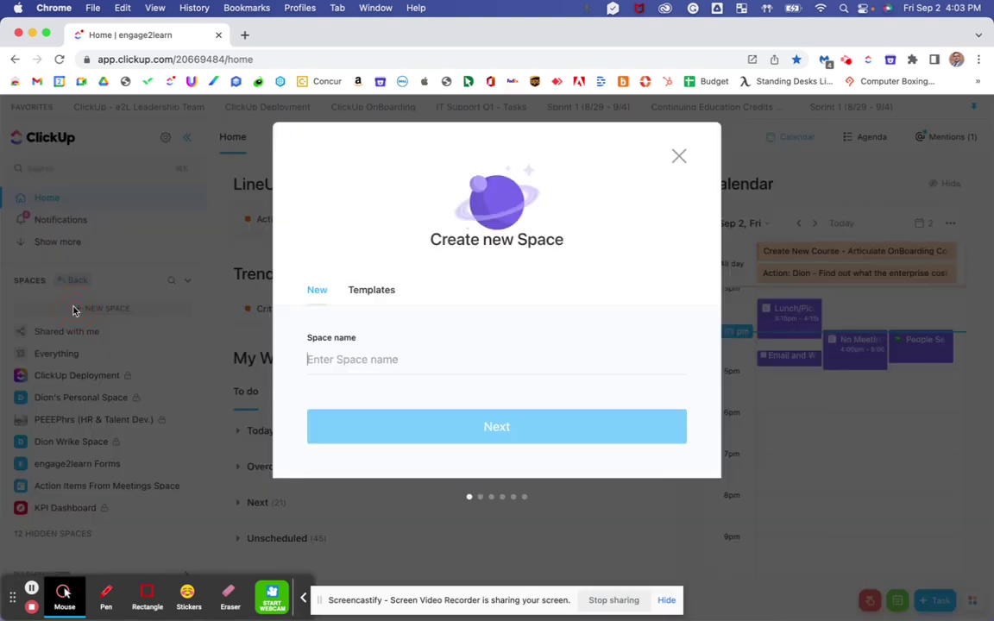
{"action": "type", "text": "Dion Wirke"}
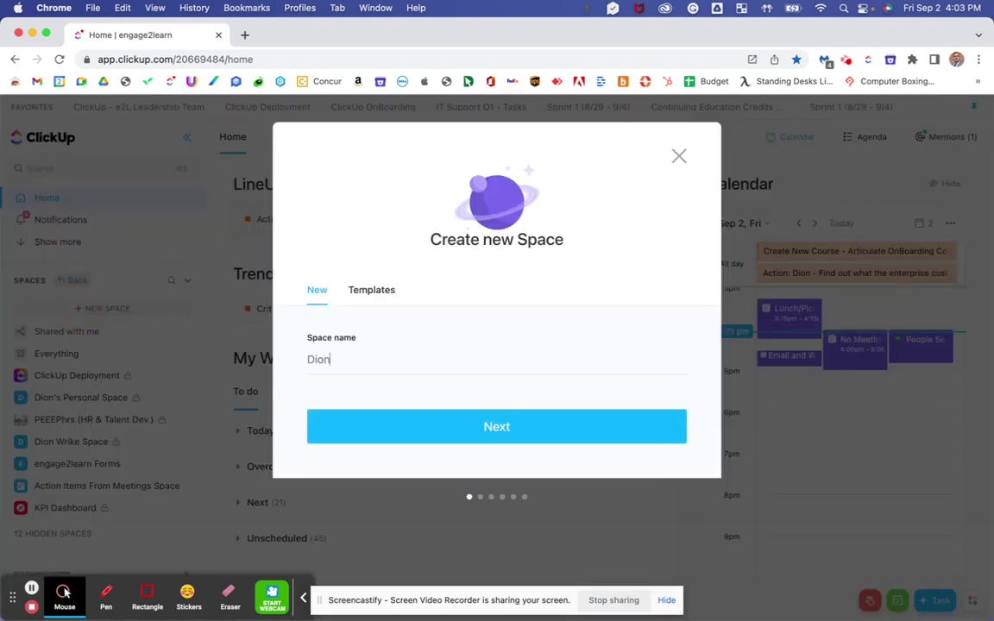
{"action": "key", "text": "BackSpace"}
{"action": "key", "text": "BackSpace"}
{"action": "type", "text": "rike Sp"}
{"action": "key", "text": "BackSpace"}
{"action": "key", "text": "BackSpace"}
{"action": "key", "text": "BackSpace"}
{"action": "type", "text": "Space"}
{"action": "left_click", "coordinate": [446, 431]}
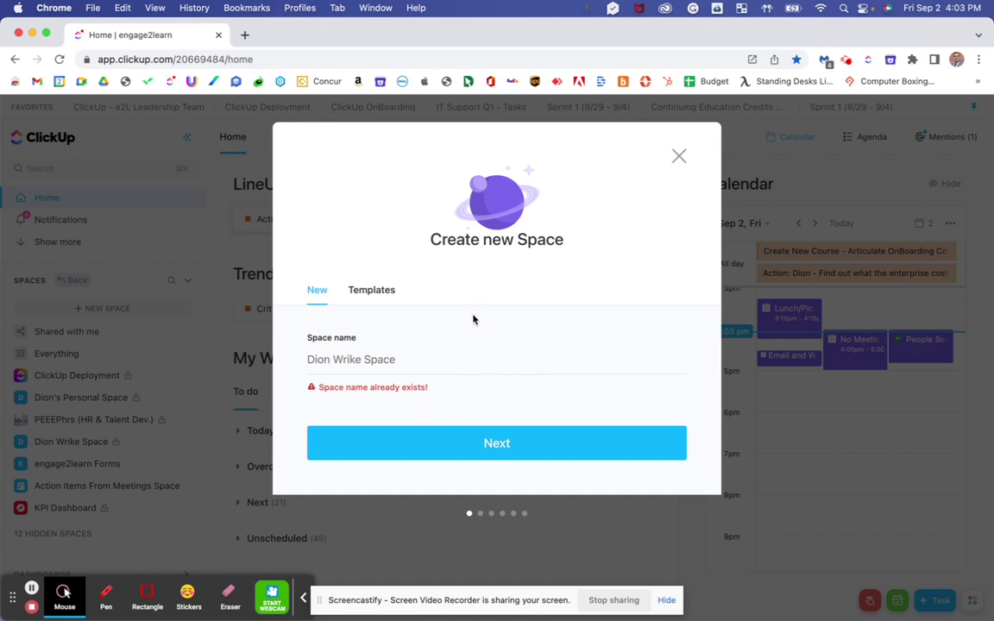
{"action": "left_click", "coordinate": [440, 365]}
{"action": "left_click", "coordinate": [447, 449]}
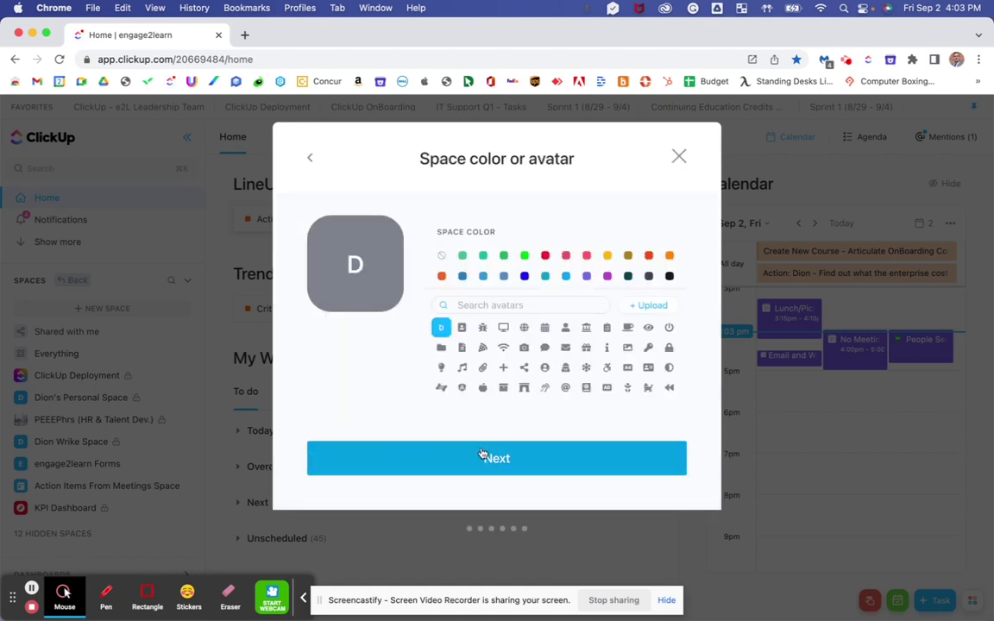
{"action": "left_click", "coordinate": [483, 455]}
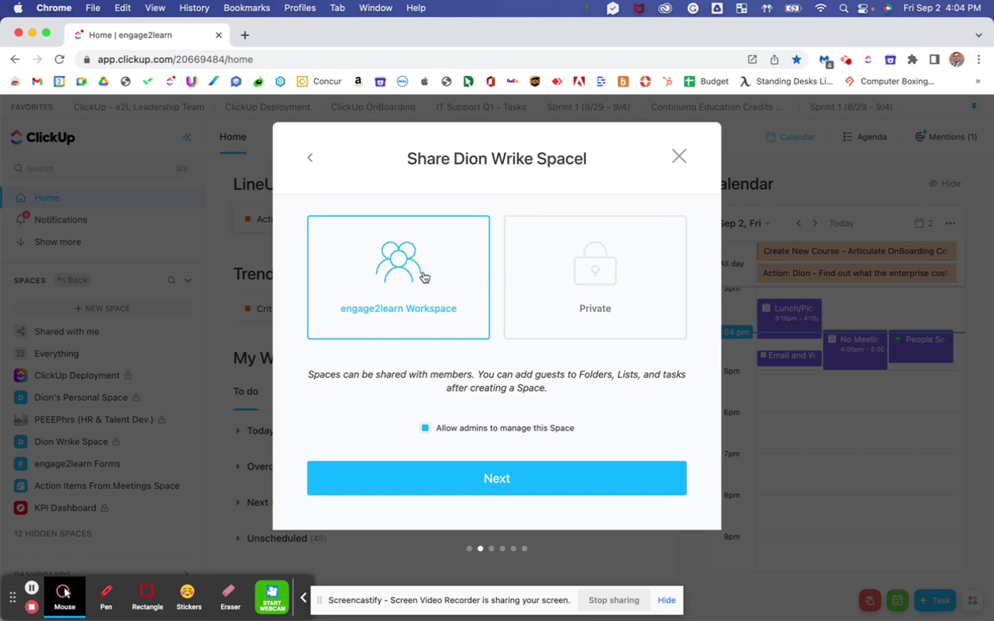
{"action": "left_click", "coordinate": [679, 158]}
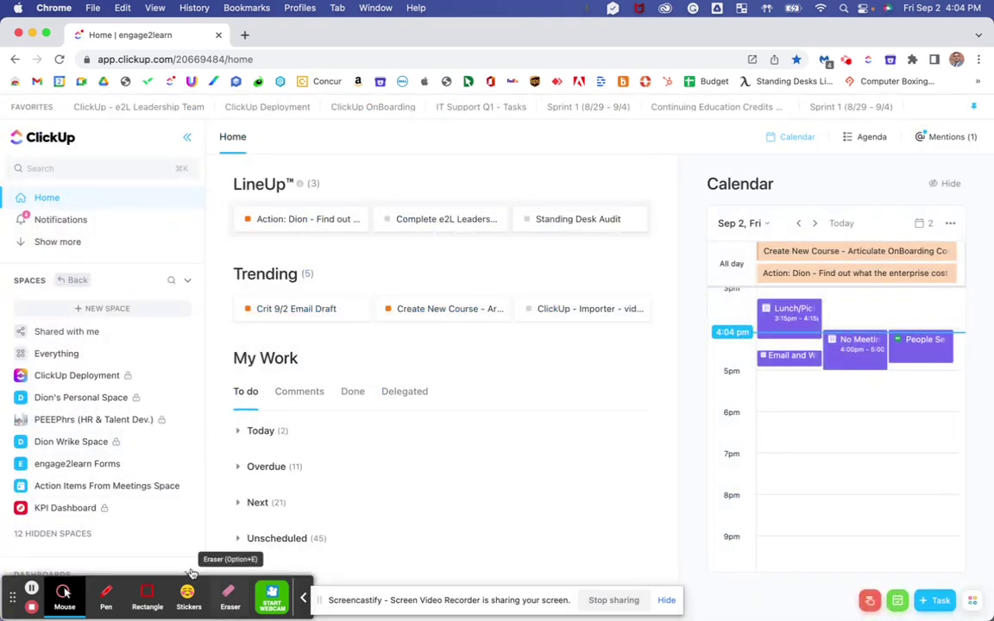
- Open the engage2learn workspace's Import/Export settings and look through the history of past imports
{"action": "left_click_drag", "start_coordinate": [12, 595], "coordinate": [336, 545]}
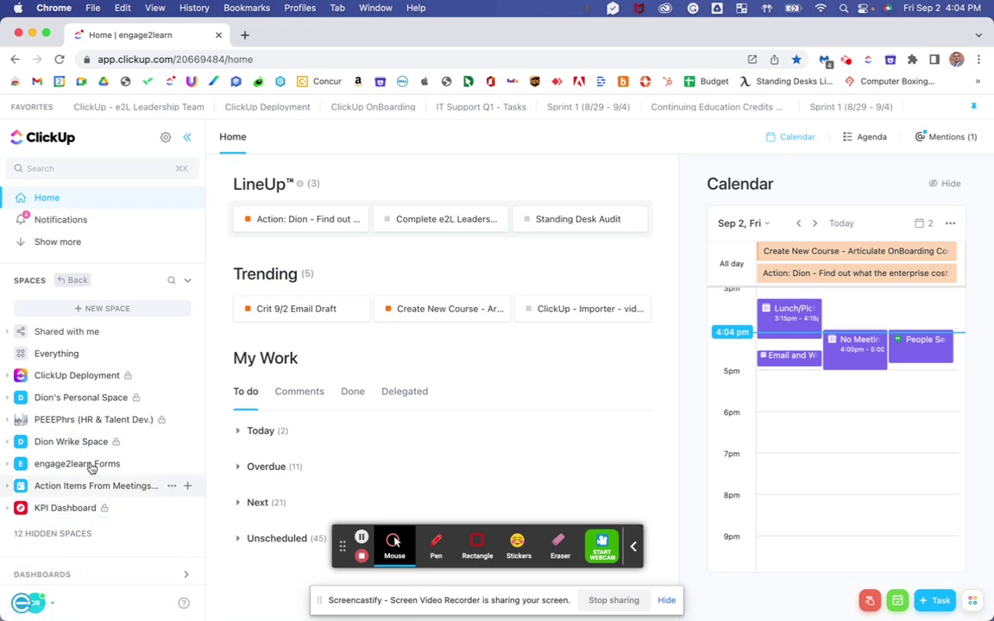
{"action": "left_click", "coordinate": [30, 604]}
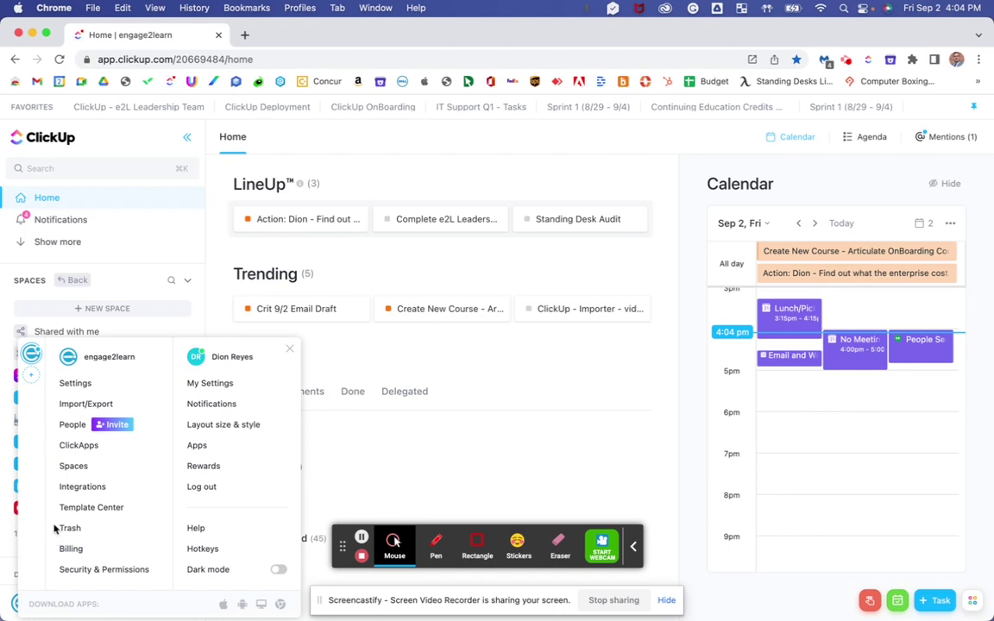
{"action": "left_click", "coordinate": [74, 406]}
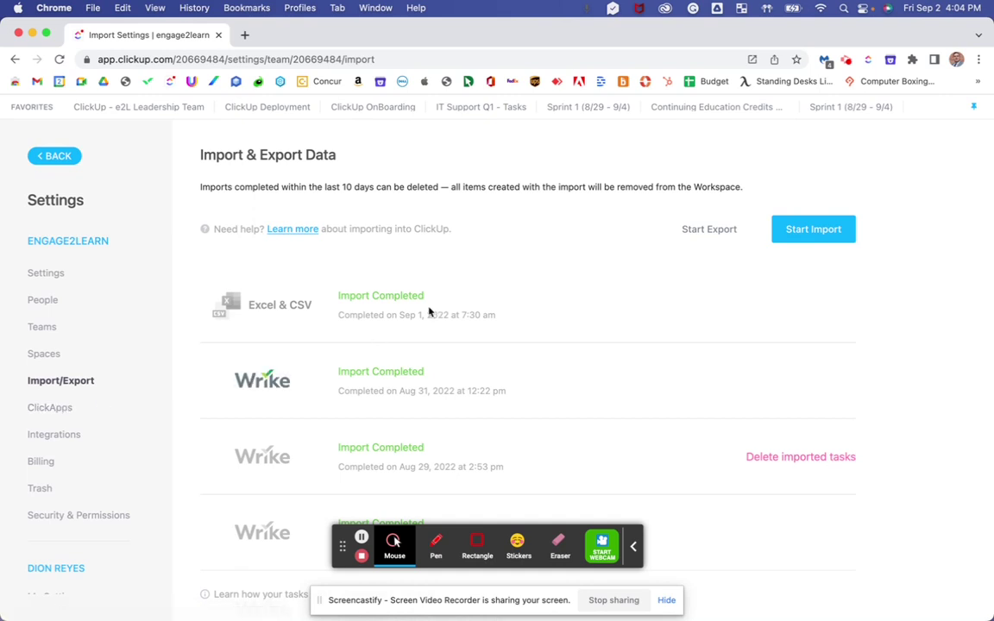
{"action": "scroll", "coordinate": [320, 418], "scroll_direction": "down", "scroll_amount": 10}
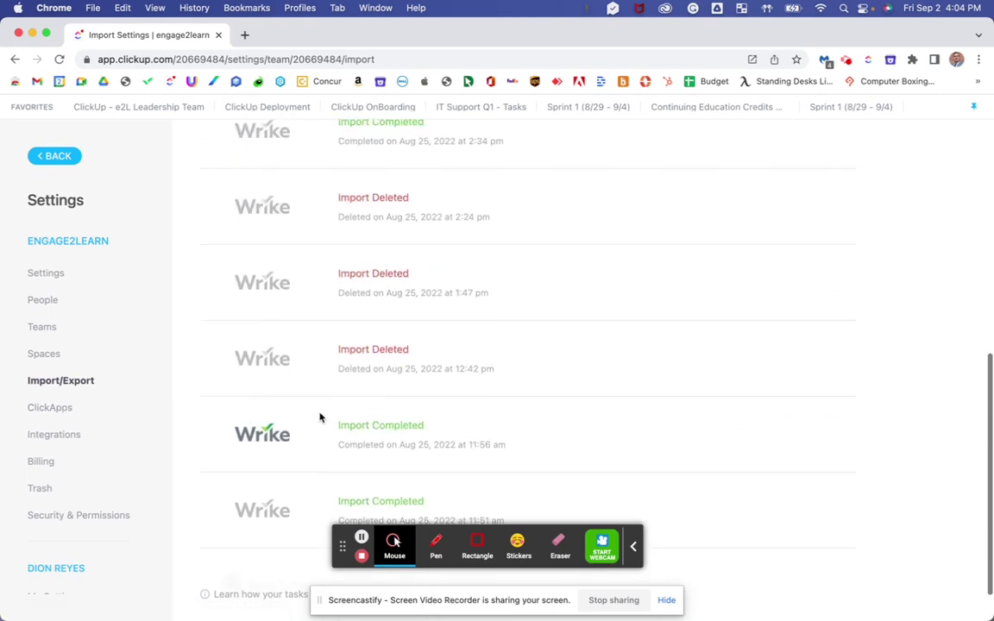
{"action": "scroll", "coordinate": [319, 417], "scroll_direction": "up", "scroll_amount": 10}
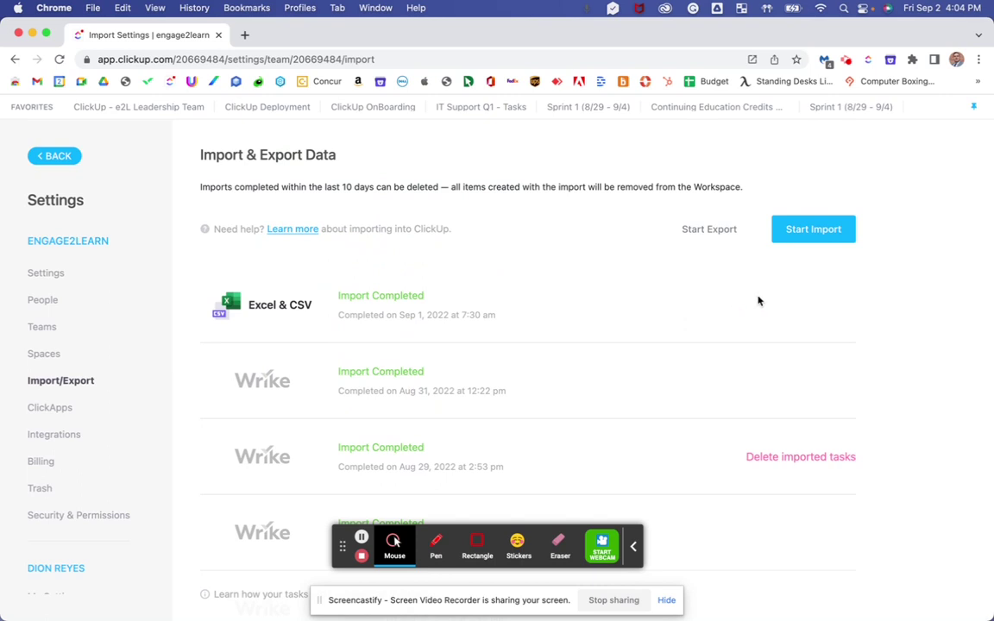
- Start a new import with Wrike as the source and sign in to Wrike with the work Google account
{"action": "left_click", "coordinate": [812, 232]}
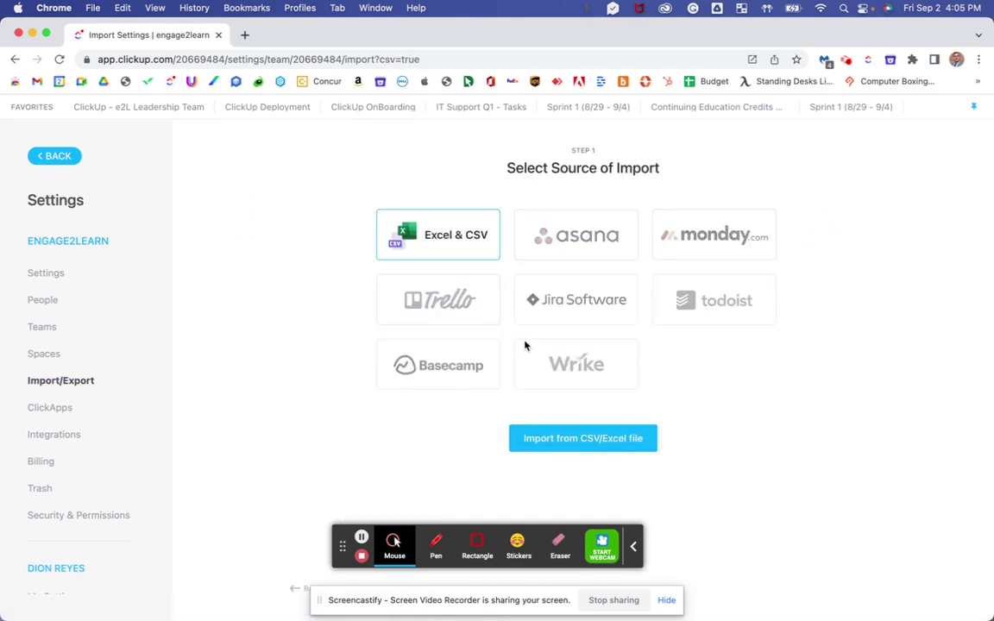
{"action": "left_click", "coordinate": [574, 363]}
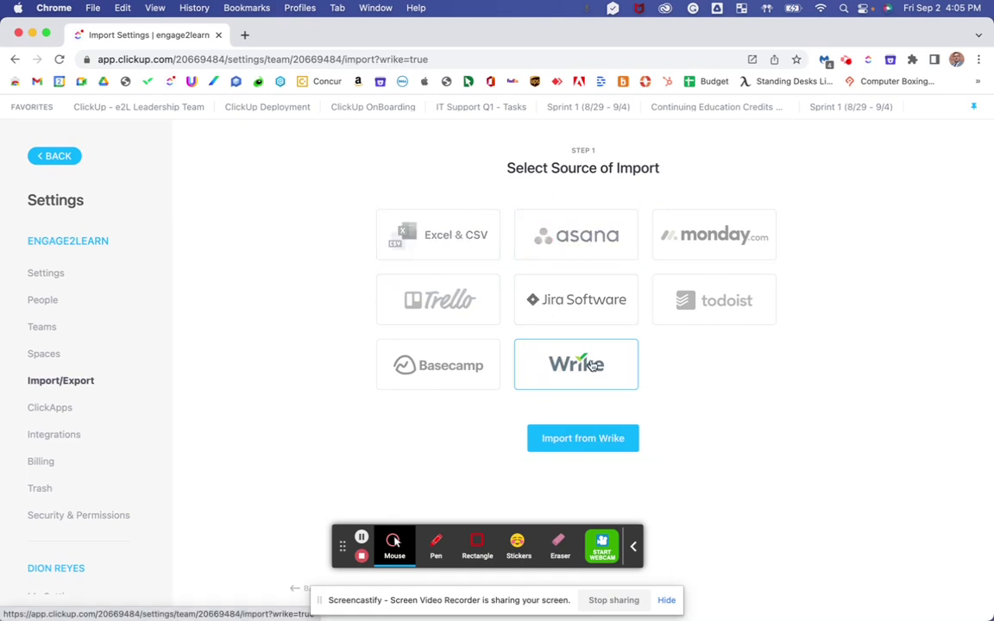
{"action": "left_click", "coordinate": [574, 435]}
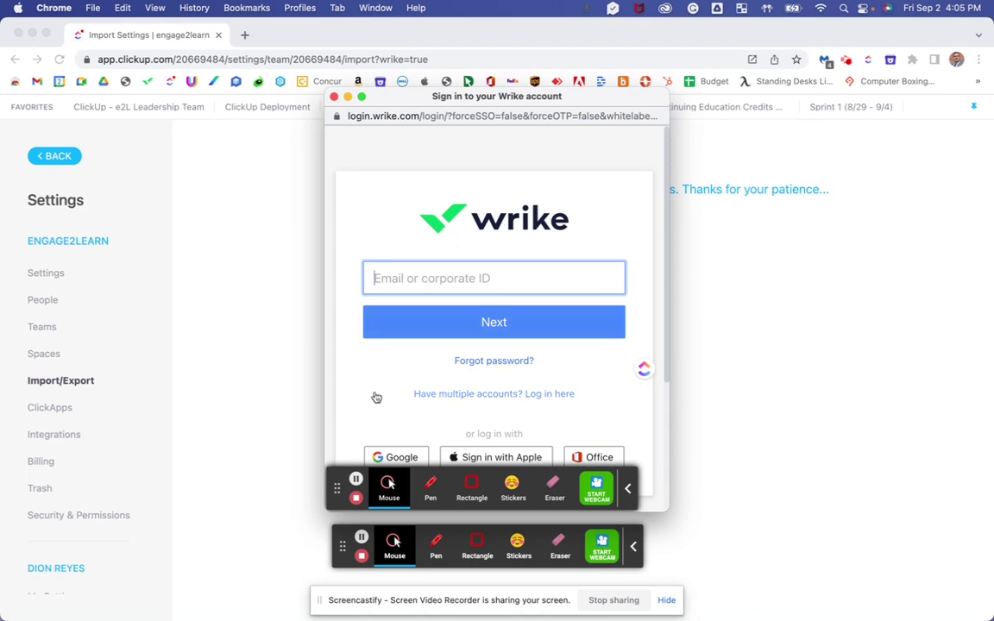
{"action": "left_click", "coordinate": [390, 452]}
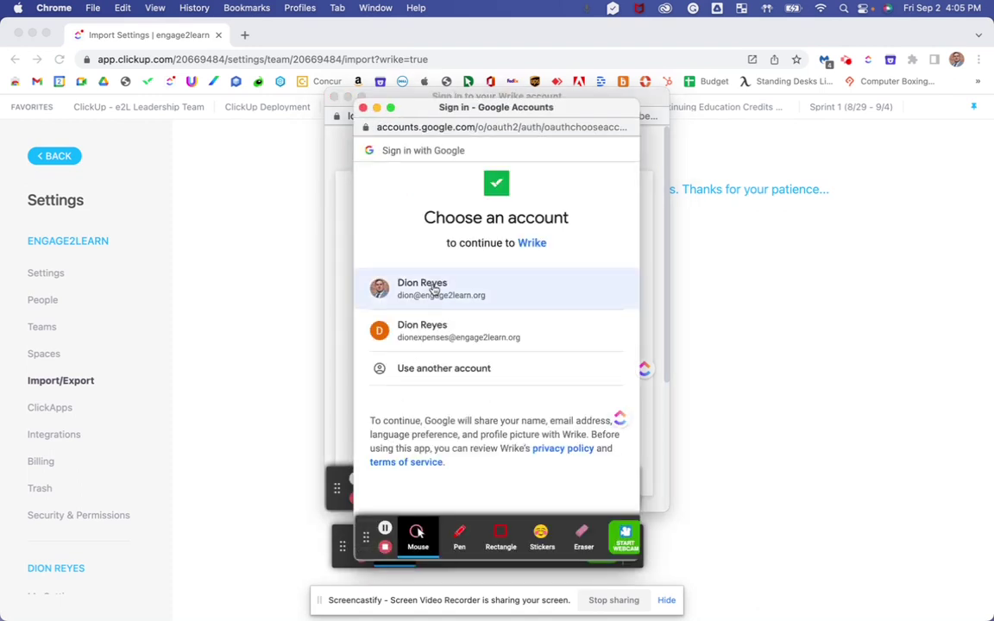
{"action": "left_click", "coordinate": [434, 289]}
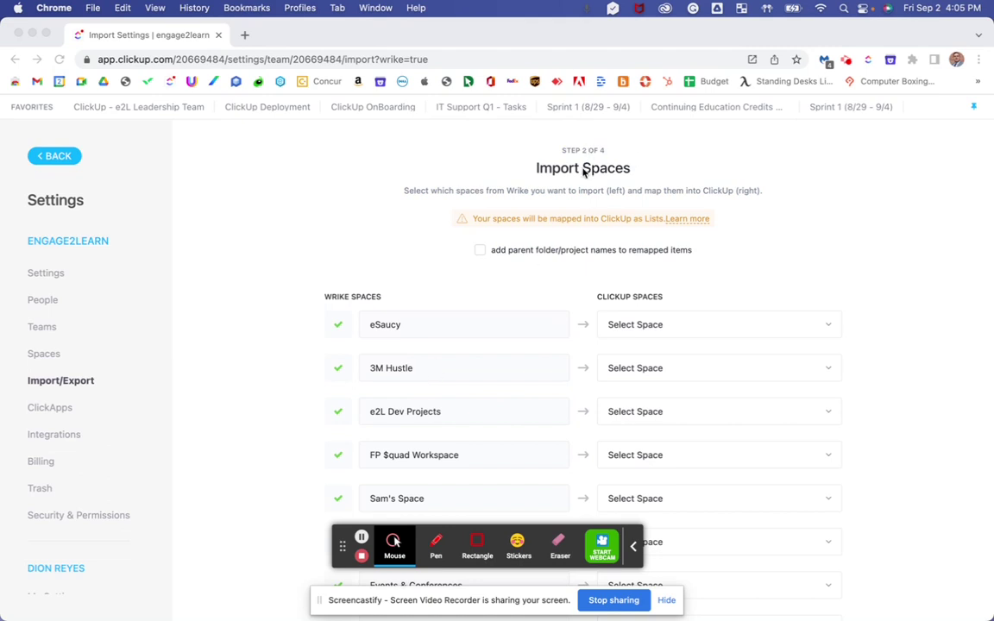
- Exclude the first eight Wrike spaces, from eSaucy through Marketing, from the import
{"action": "scroll", "coordinate": [510, 276], "scroll_direction": "down", "scroll_amount": 5}
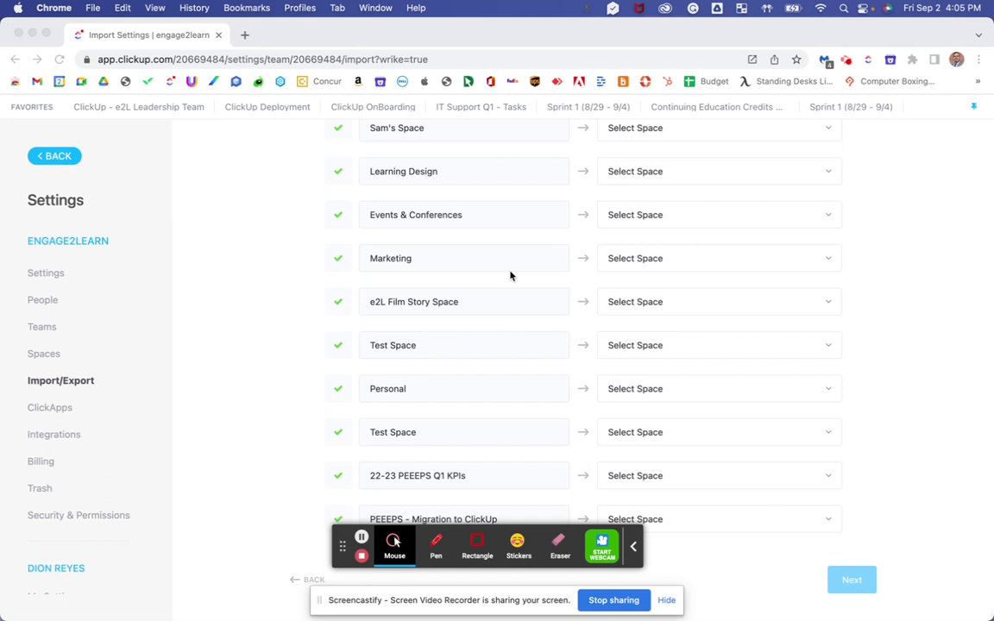
{"action": "scroll", "coordinate": [510, 276], "scroll_direction": "up", "scroll_amount": 5}
{"action": "scroll", "coordinate": [510, 276], "scroll_direction": "down", "scroll_amount": 2}
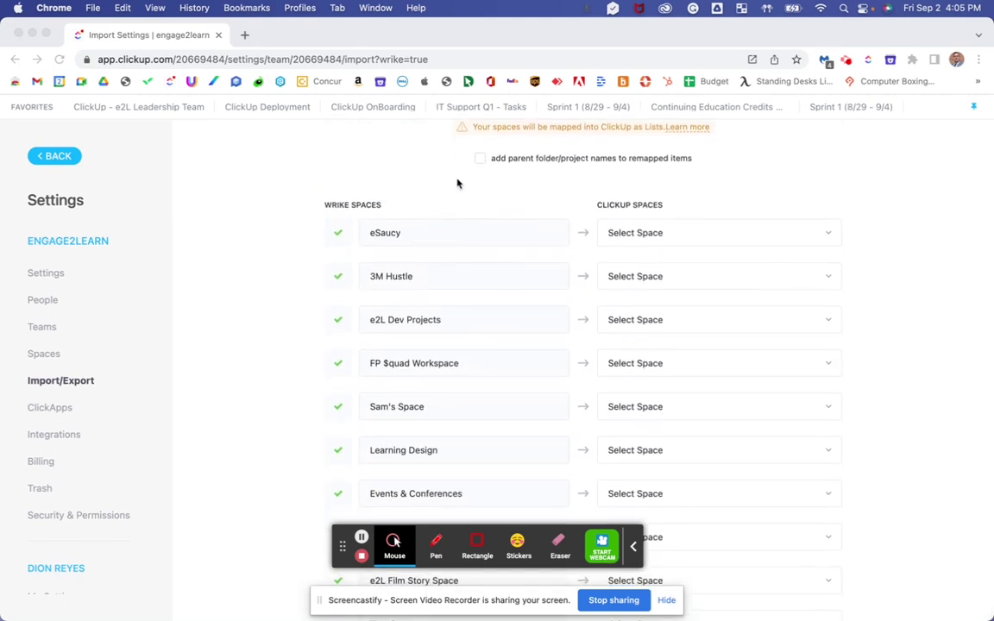
{"action": "scroll", "coordinate": [463, 183], "scroll_direction": "down", "scroll_amount": 2}
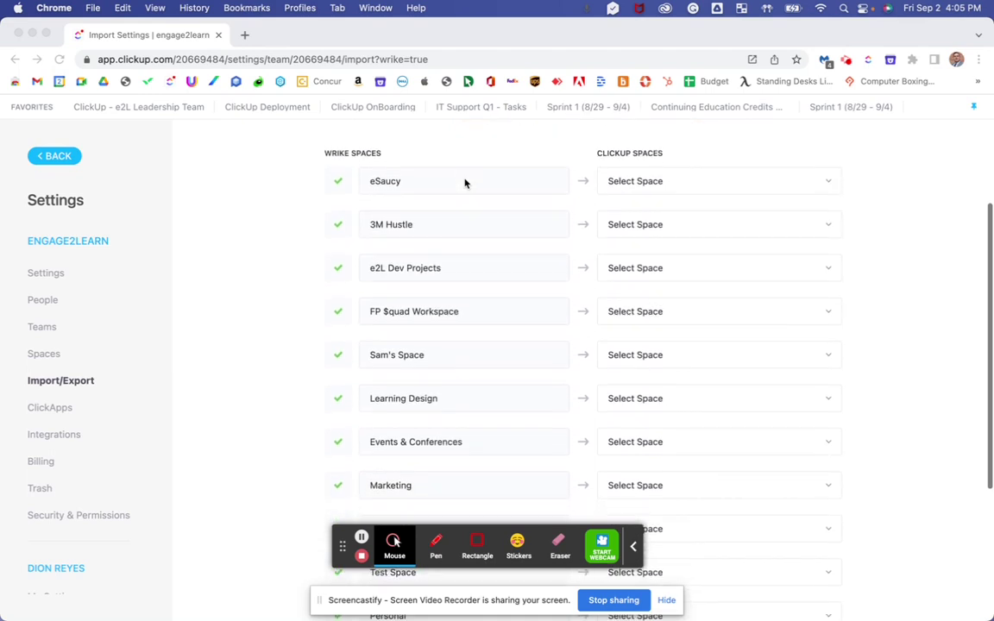
{"action": "left_click", "coordinate": [339, 181]}
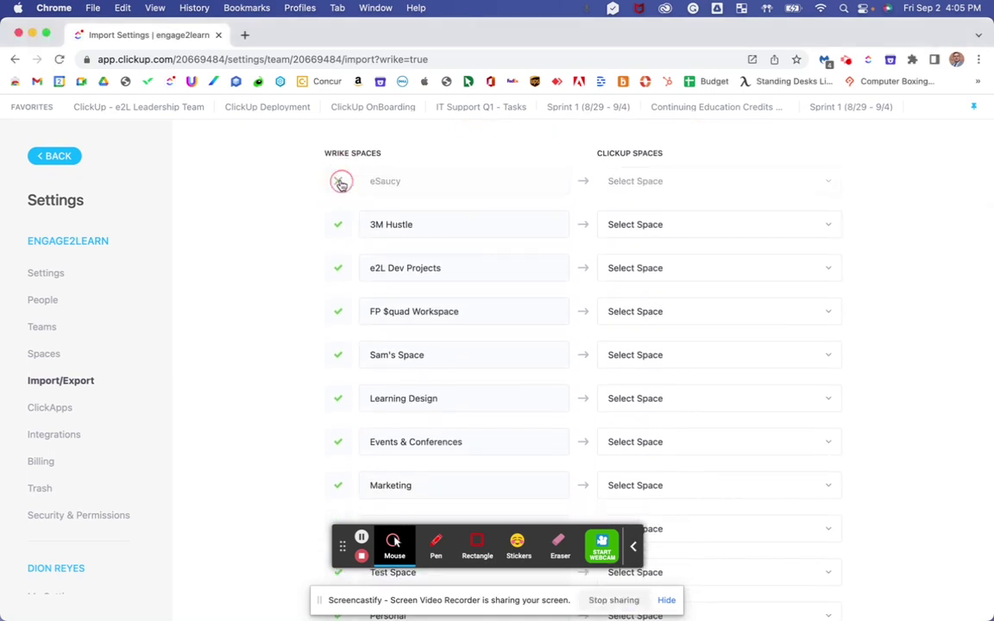
{"action": "left_click", "coordinate": [340, 225]}
{"action": "left_click", "coordinate": [342, 271]}
{"action": "left_click", "coordinate": [339, 312]}
{"action": "left_click", "coordinate": [340, 355]}
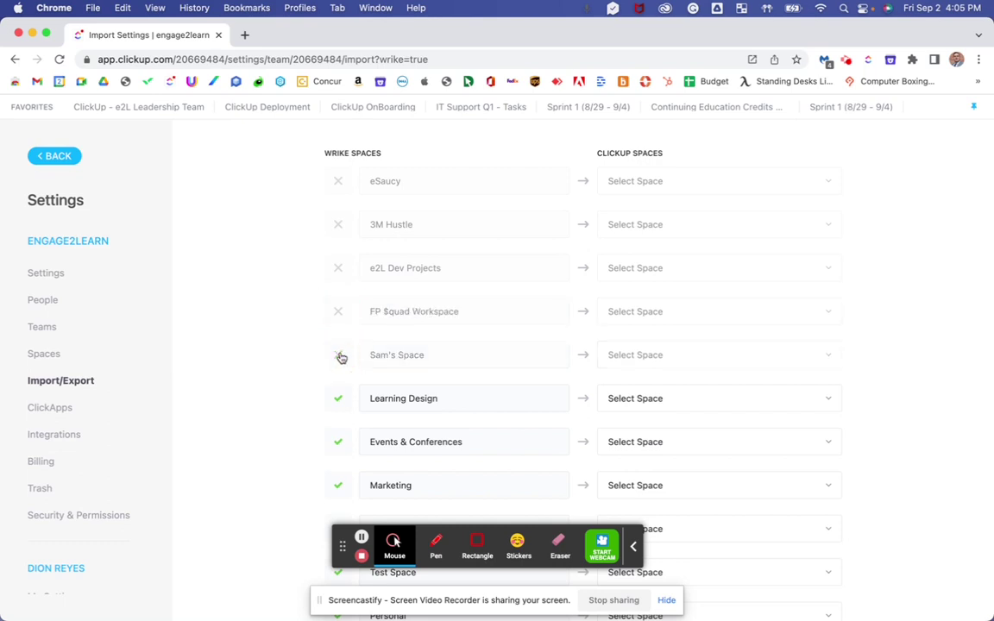
{"action": "left_click", "coordinate": [339, 400]}
{"action": "left_click", "coordinate": [338, 442]}
{"action": "left_click", "coordinate": [338, 486]}
- Exclude e2L Film Story Space, both Test Spaces, 22-23 PEEEPS Q1 KPIs and PEEEPS - Migration to ClickUp from the import
{"action": "scroll", "coordinate": [338, 485], "scroll_direction": "down", "scroll_amount": 5}
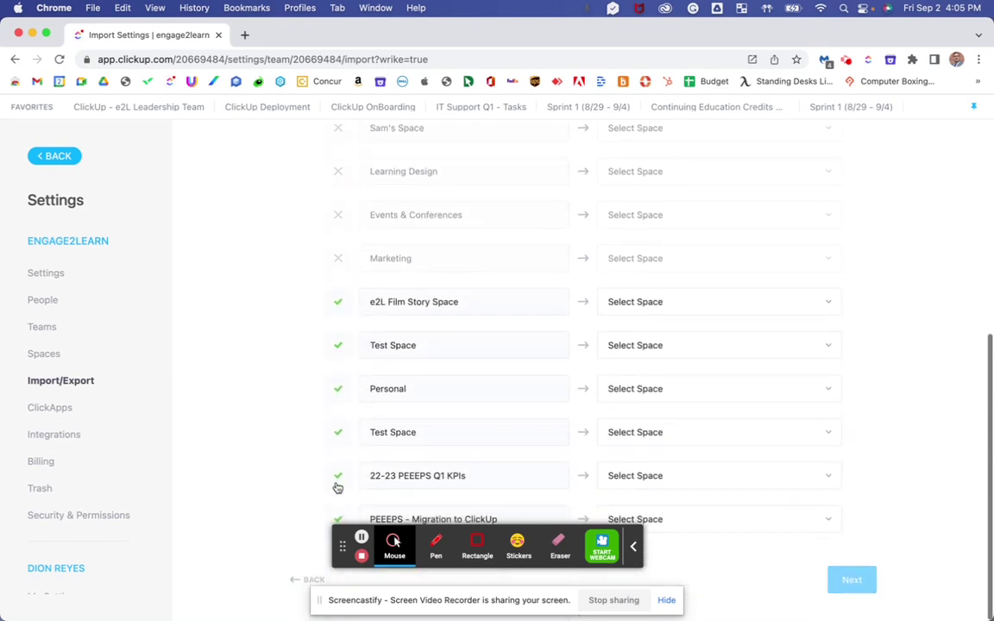
{"action": "left_click", "coordinate": [339, 303]}
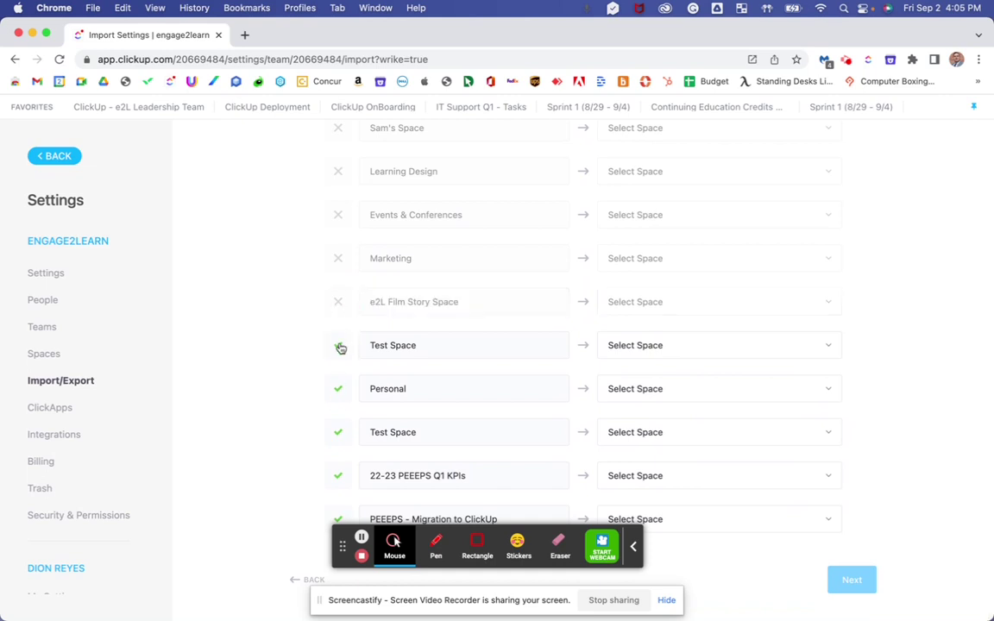
{"action": "left_click", "coordinate": [339, 345]}
{"action": "left_click", "coordinate": [339, 431]}
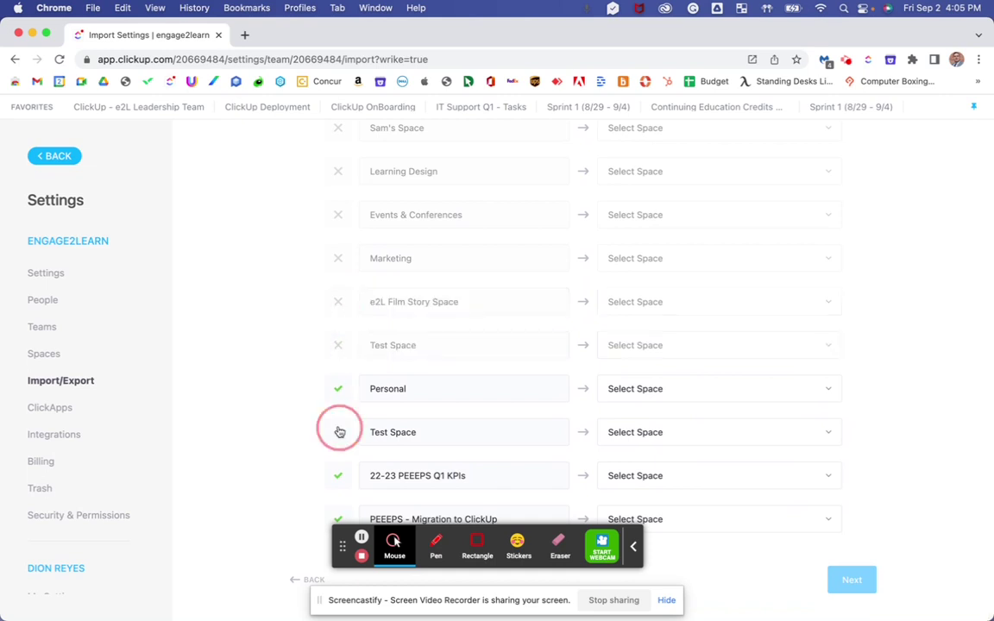
{"action": "left_click", "coordinate": [338, 475]}
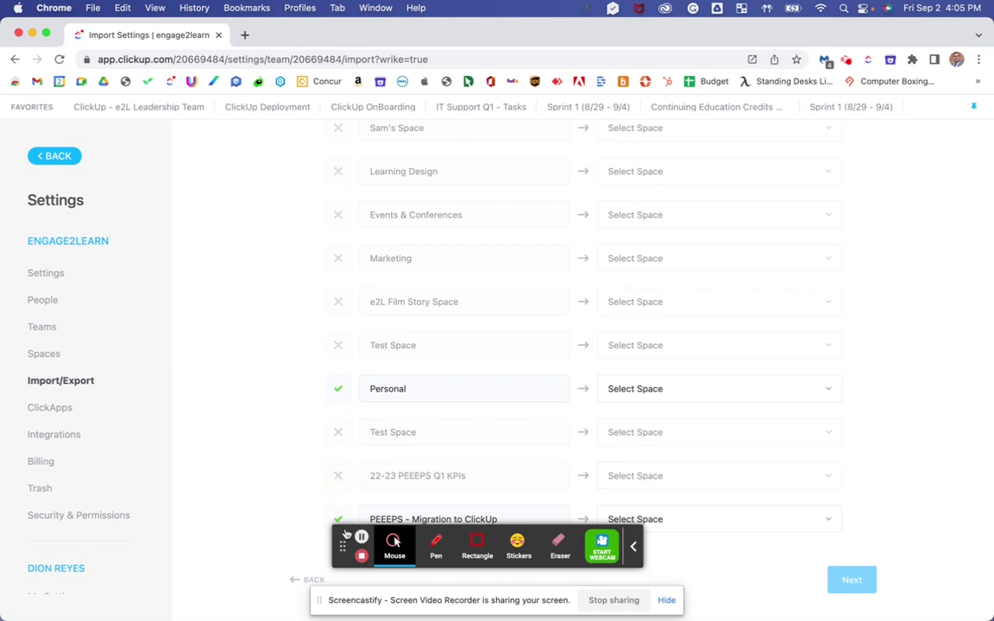
{"action": "left_click_drag", "start_coordinate": [345, 546], "coordinate": [214, 580]}
{"action": "left_click", "coordinate": [338, 520]}
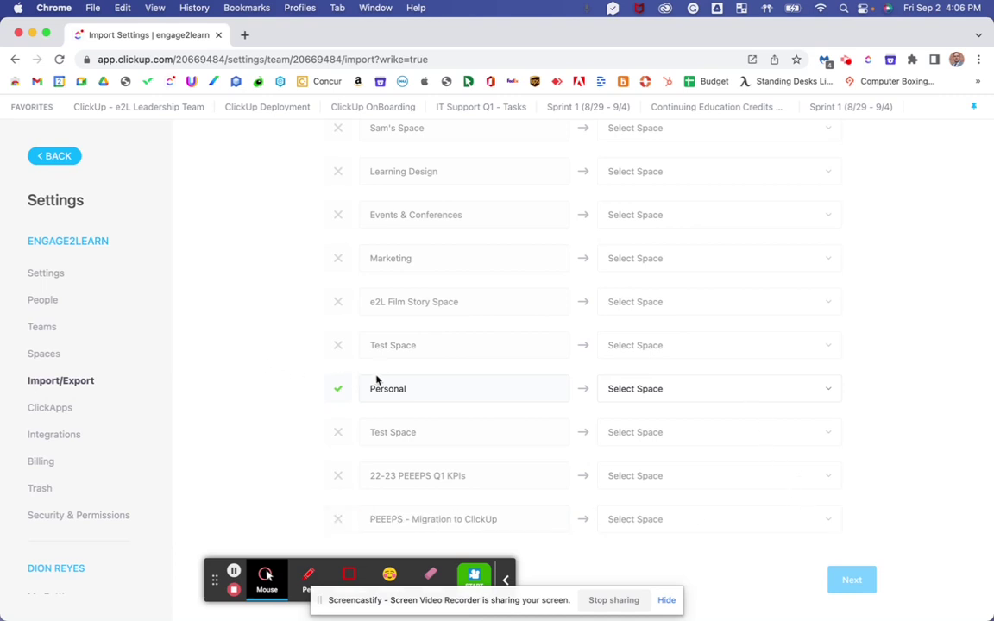
- Map the Wrike Personal space to the owner's existing Wrike Space in ClickUp and continue to the user mapping
{"action": "left_click", "coordinate": [639, 394]}
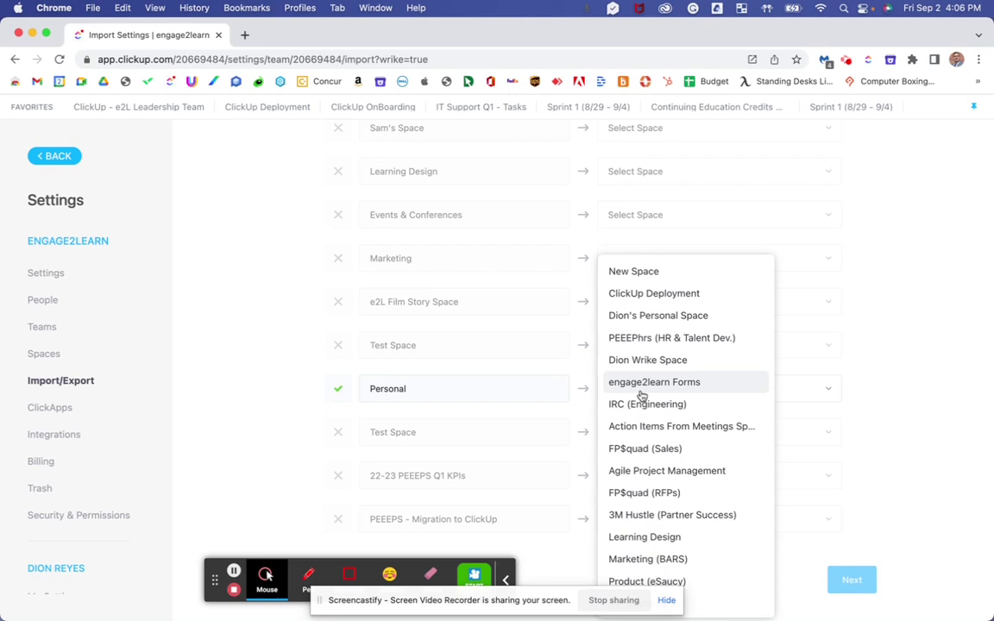
{"action": "left_click", "coordinate": [650, 362]}
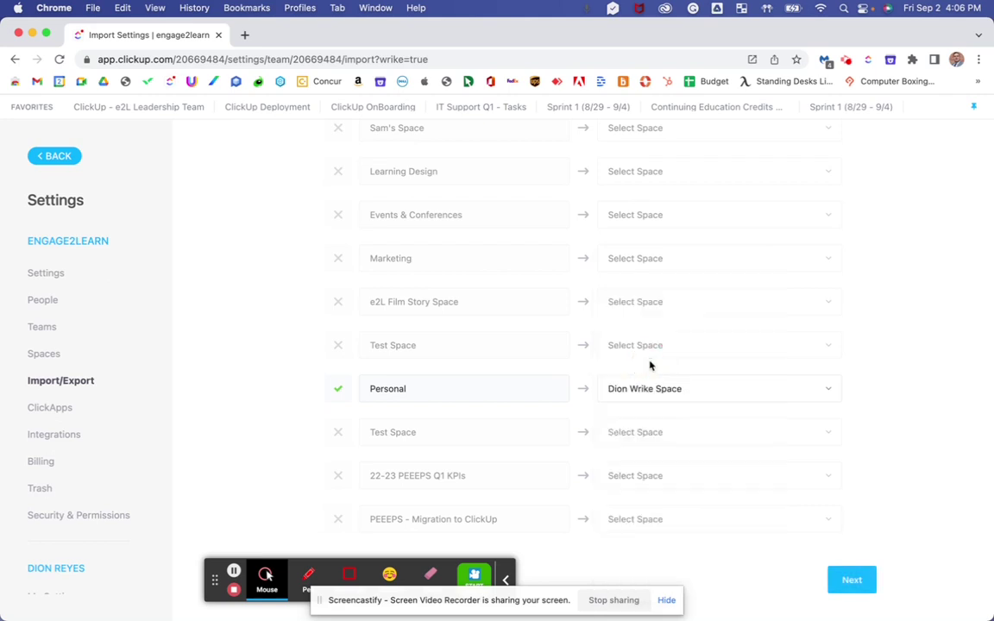
{"action": "left_click", "coordinate": [852, 582]}
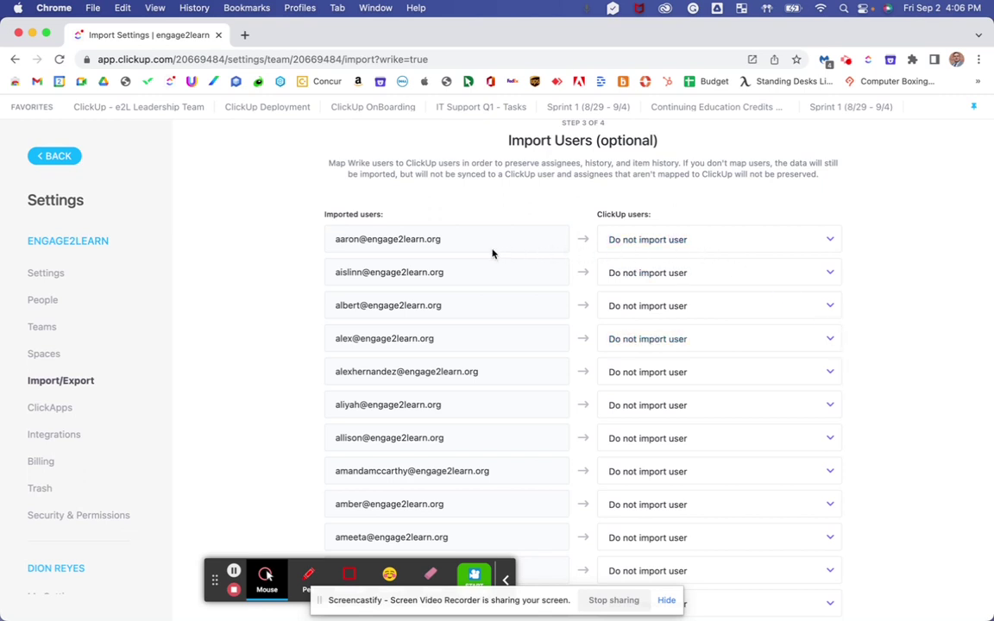
- Map the first imported Wrike user to the matching existing ClickUp user
{"action": "left_click", "coordinate": [690, 241]}
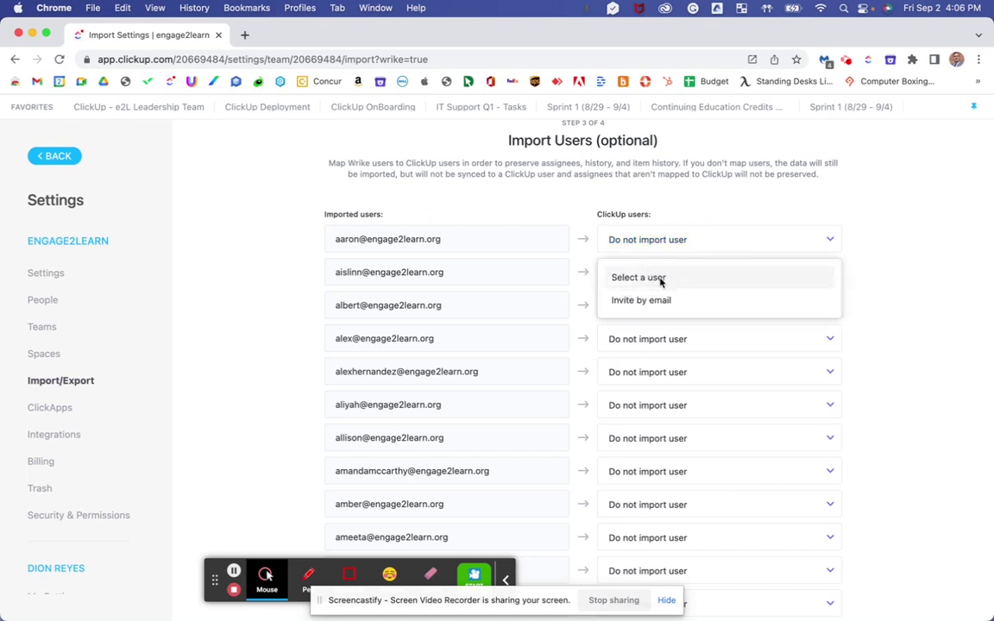
{"action": "left_click", "coordinate": [662, 278]}
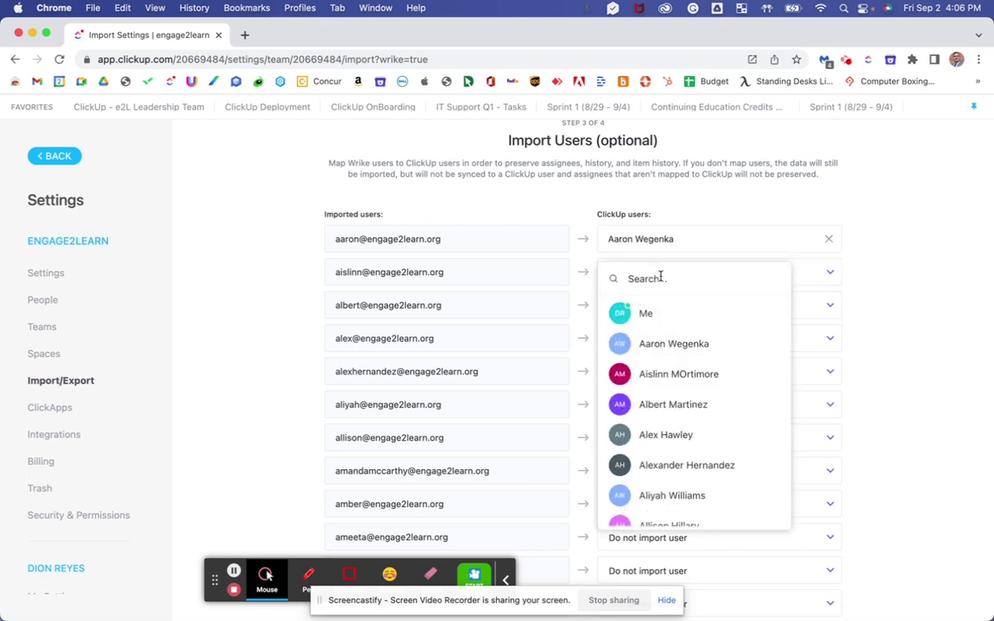
{"action": "left_click", "coordinate": [666, 345]}
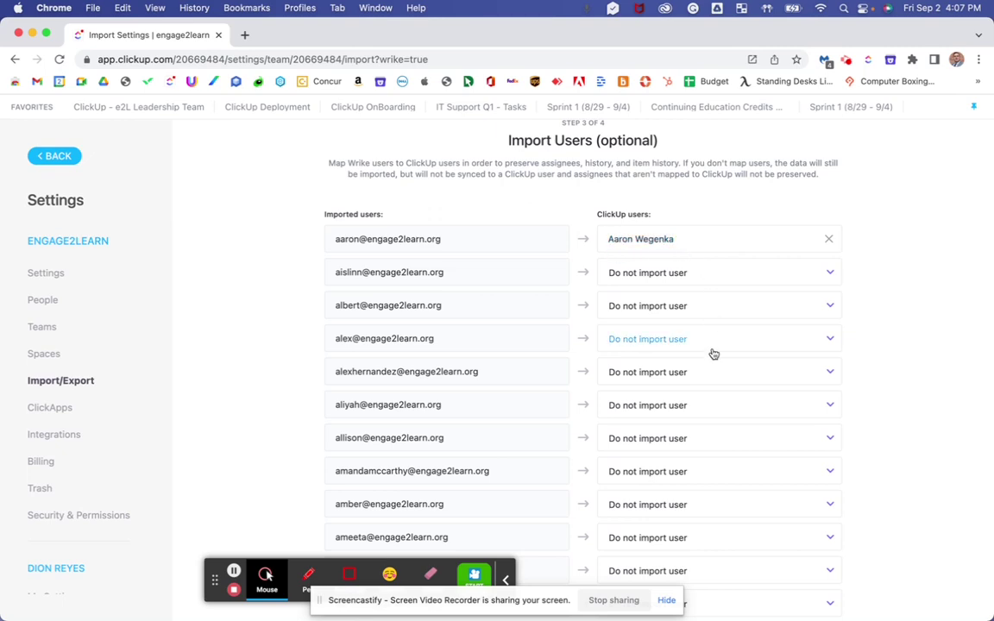
- Review the whole list of Wrike users and their ClickUp mapping choices, down to the last entry and back to the first
{"action": "scroll", "coordinate": [712, 353], "scroll_direction": "down", "scroll_amount": 2}
{"action": "scroll", "coordinate": [713, 353], "scroll_direction": "down", "scroll_amount": 15}
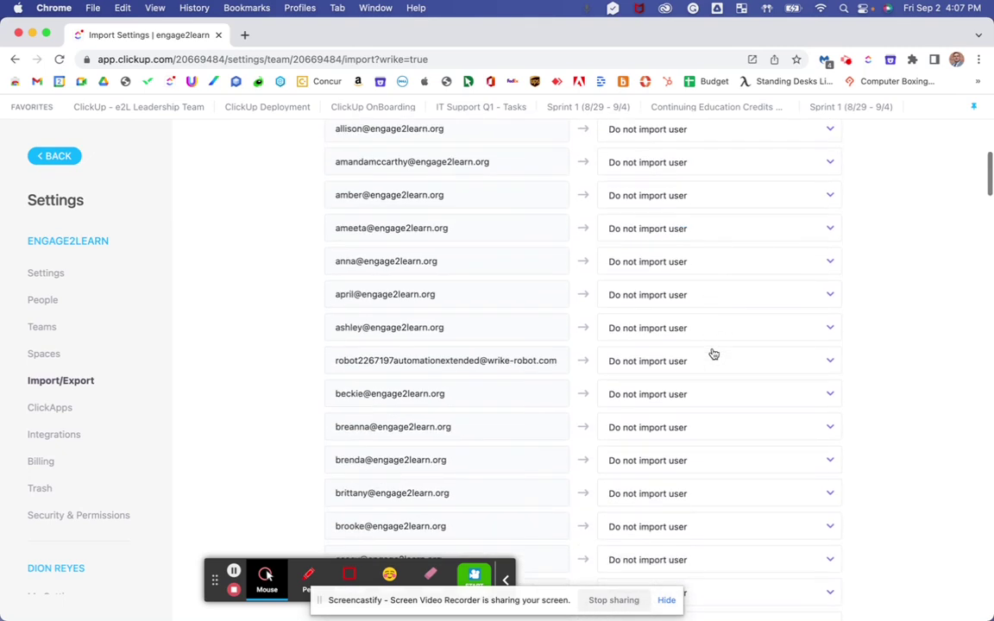
{"action": "scroll", "coordinate": [713, 354], "scroll_direction": "down", "scroll_amount": 20}
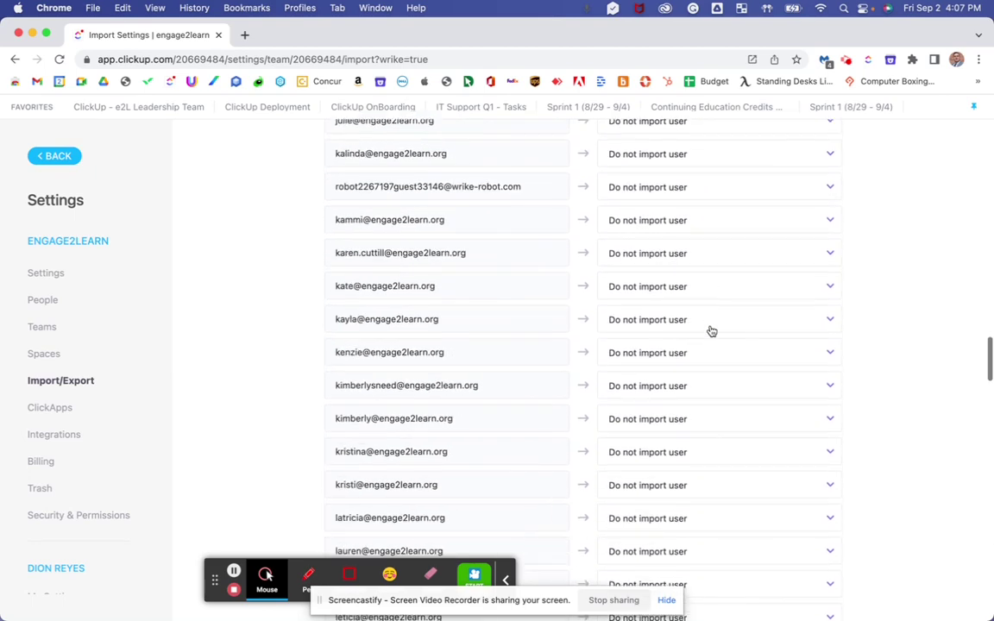
{"action": "scroll", "coordinate": [710, 276], "scroll_direction": "down", "scroll_amount": 20}
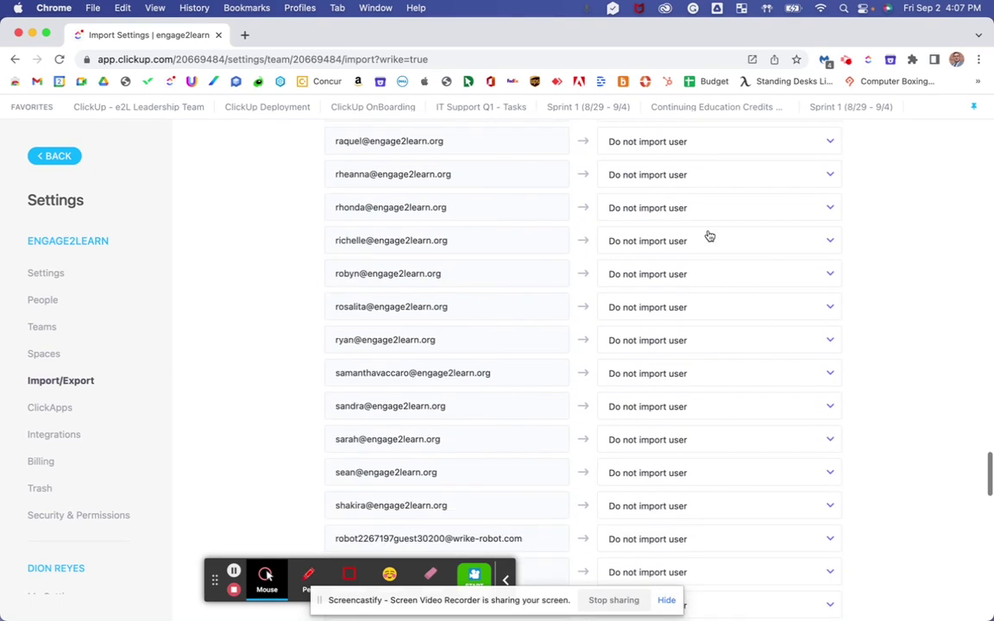
{"action": "scroll", "coordinate": [709, 235], "scroll_direction": "down", "scroll_amount": 8}
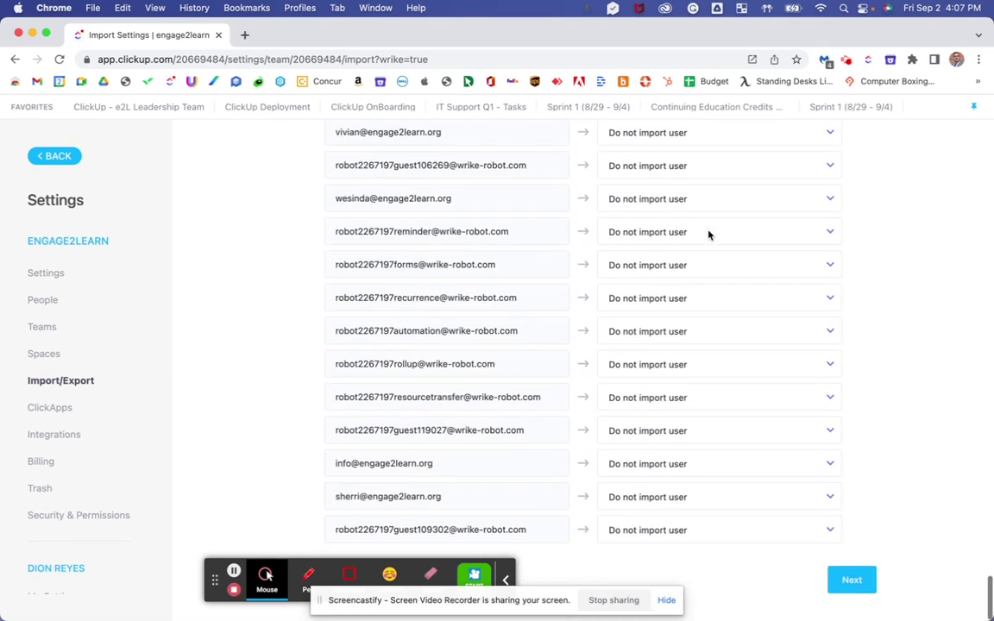
{"action": "scroll", "coordinate": [709, 236], "scroll_direction": "up", "scroll_amount": 5}
{"action": "scroll", "coordinate": [710, 236], "scroll_direction": "down", "scroll_amount": 5}
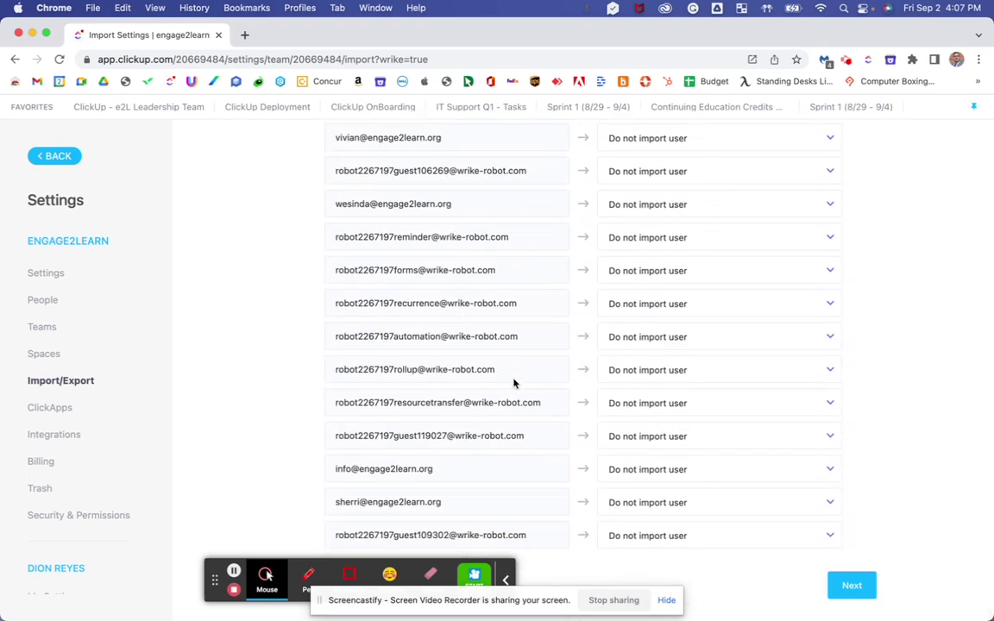
{"action": "scroll", "coordinate": [514, 383], "scroll_direction": "up", "scroll_amount": 8}
{"action": "scroll", "coordinate": [515, 383], "scroll_direction": "up", "scroll_amount": 10}
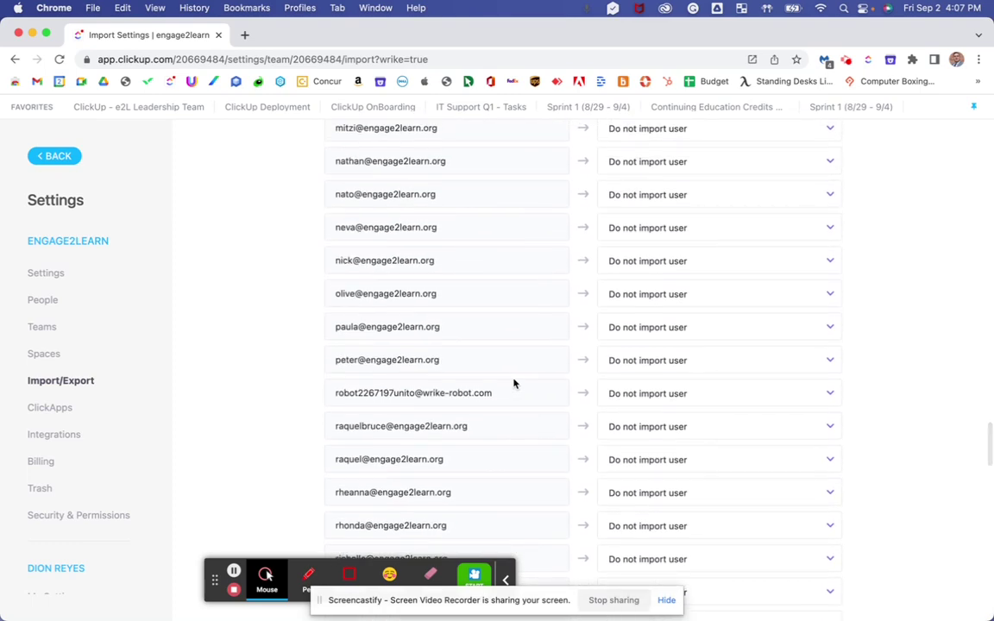
{"action": "scroll", "coordinate": [708, 356], "scroll_direction": "up", "scroll_amount": 10}
{"action": "scroll", "coordinate": [708, 356], "scroll_direction": "up", "scroll_amount": 10}
{"action": "scroll", "coordinate": [709, 355], "scroll_direction": "up", "scroll_amount": 10}
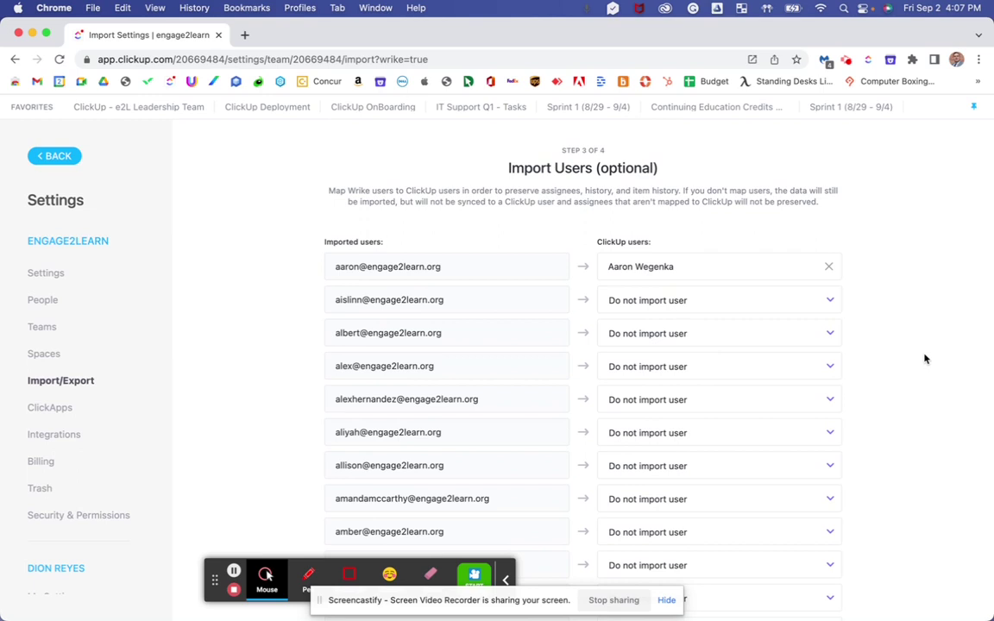
- Finish the user mapping with only the first Wrike user mapped and continue to the final import options
{"action": "scroll", "coordinate": [898, 329], "scroll_direction": "down", "scroll_amount": 10}
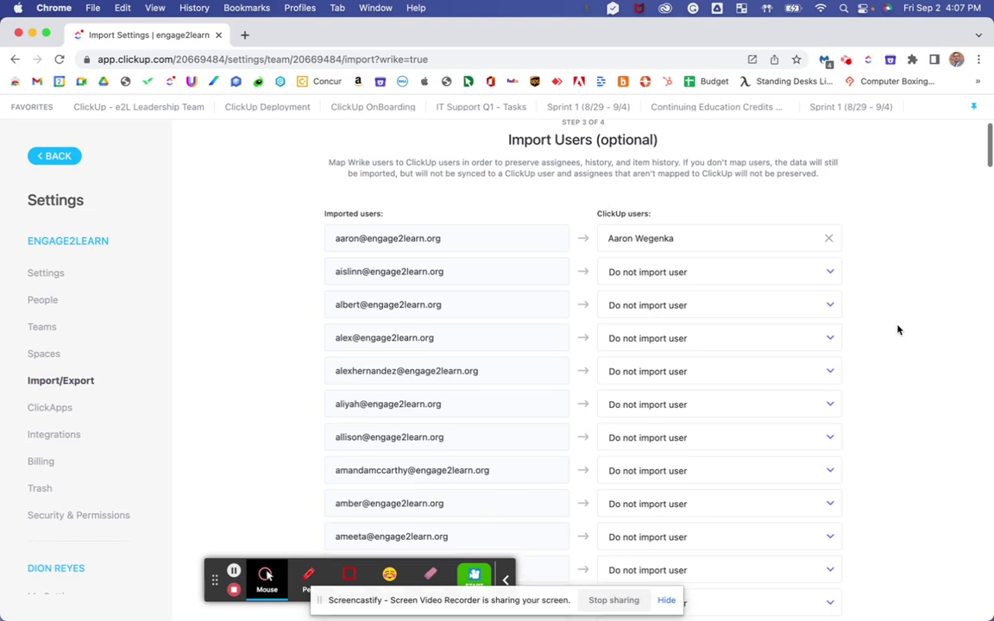
{"action": "scroll", "coordinate": [898, 330], "scroll_direction": "down", "scroll_amount": 15}
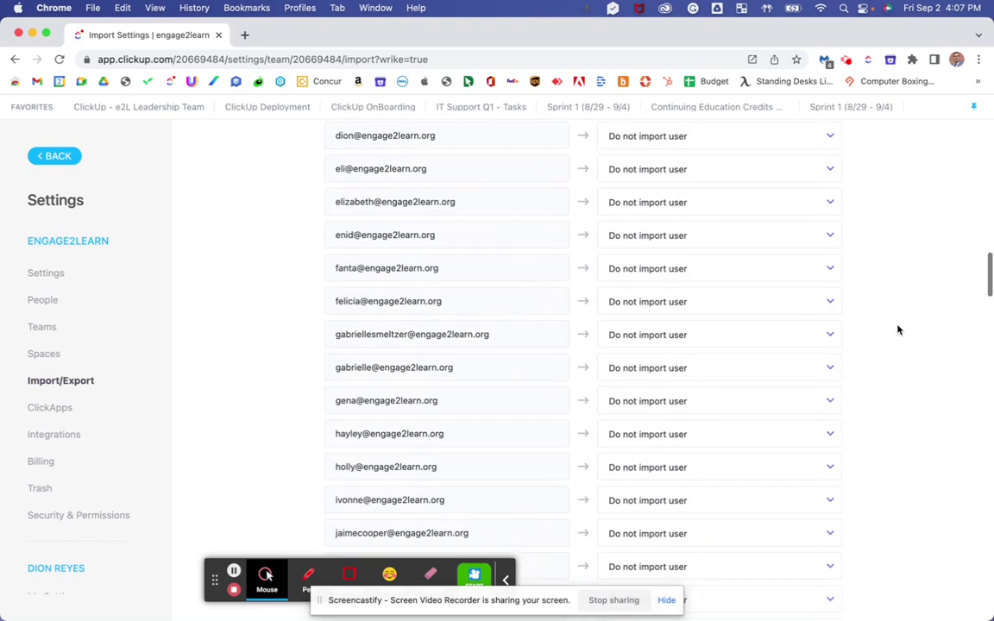
{"action": "scroll", "coordinate": [898, 330], "scroll_direction": "down", "scroll_amount": 20}
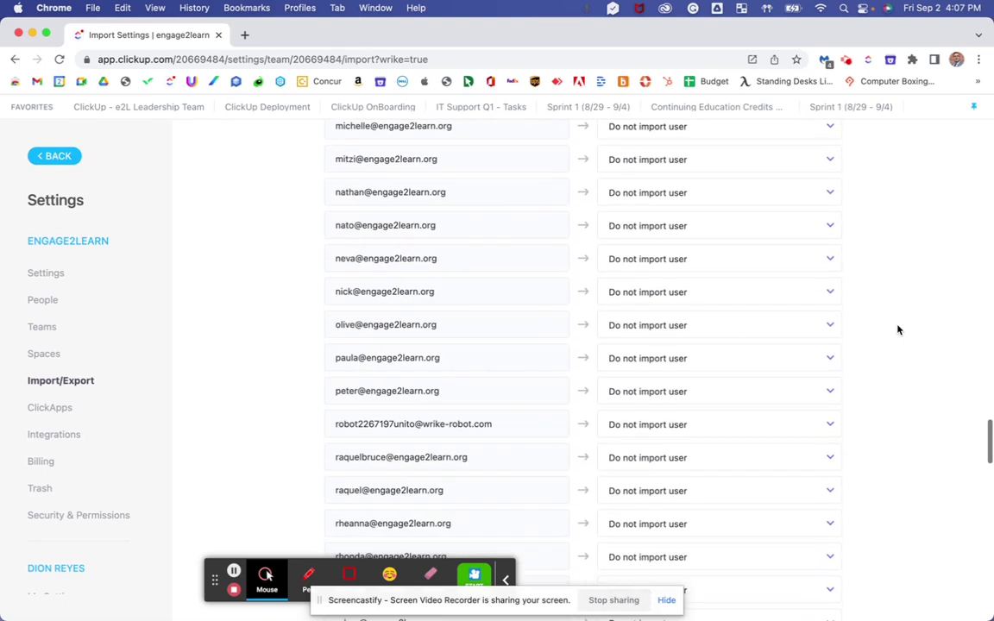
{"action": "scroll", "coordinate": [898, 329], "scroll_direction": "down", "scroll_amount": 5}
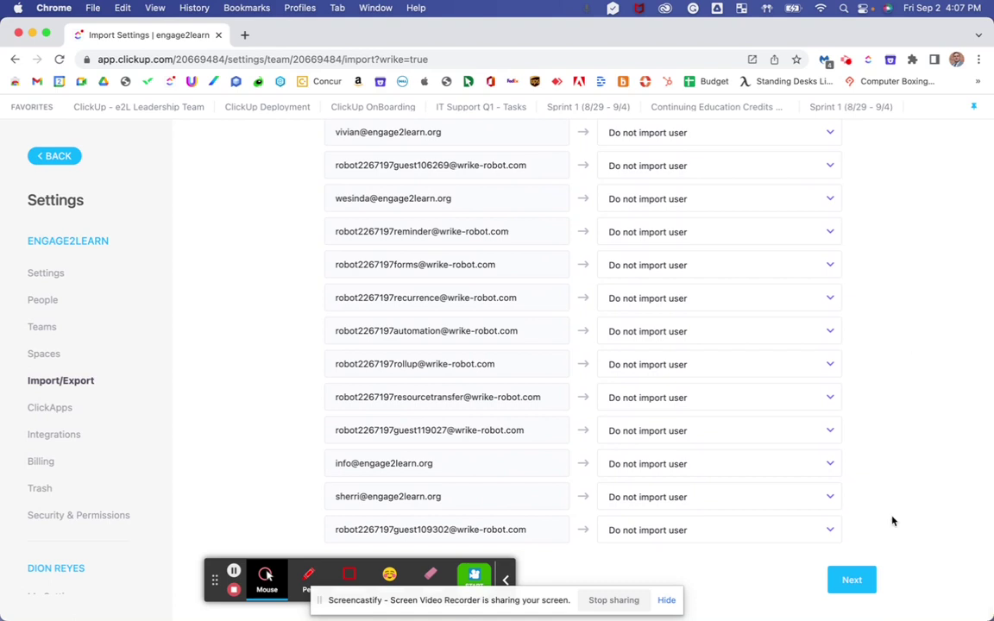
{"action": "left_click", "coordinate": [847, 583]}
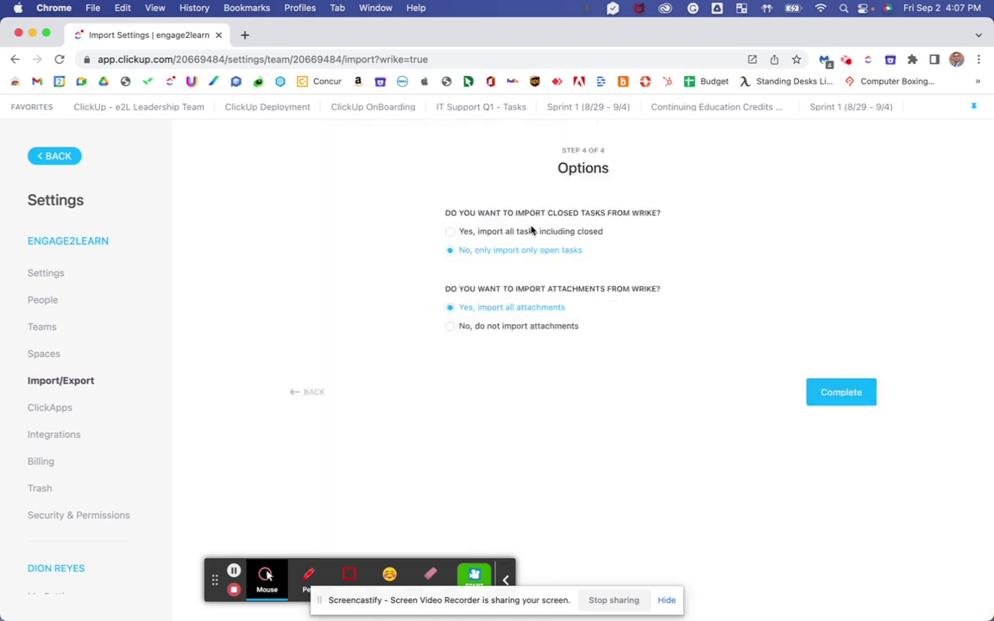